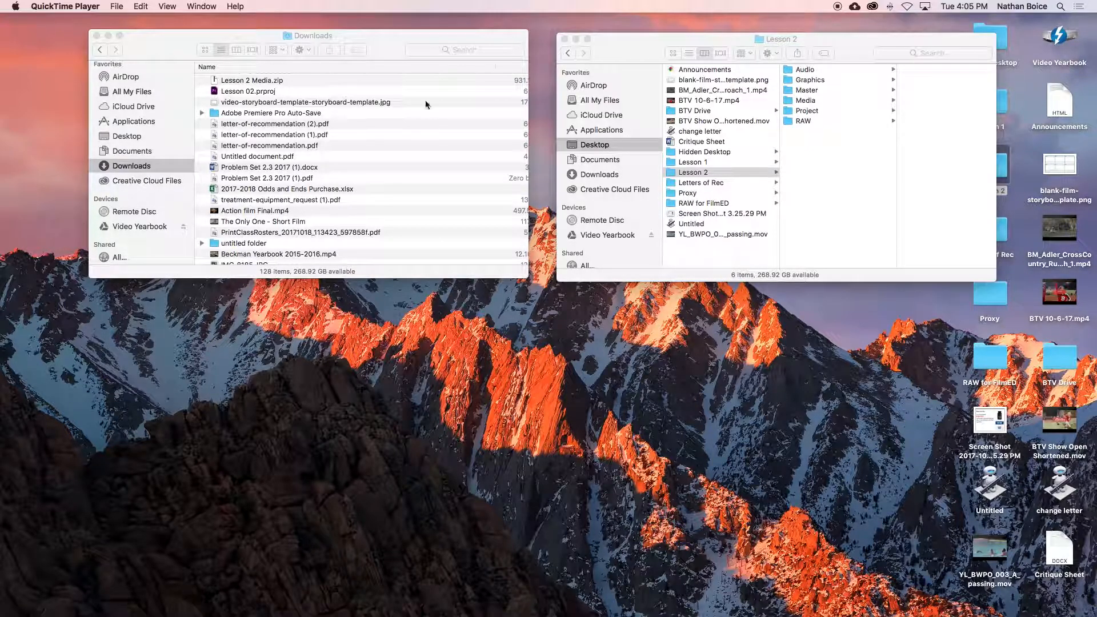
Step: Move Lesson 02.prproj from Downloads into the Project folder inside the desktop's Lesson 2 folder
click(701, 176)
click(690, 173)
key(Return)
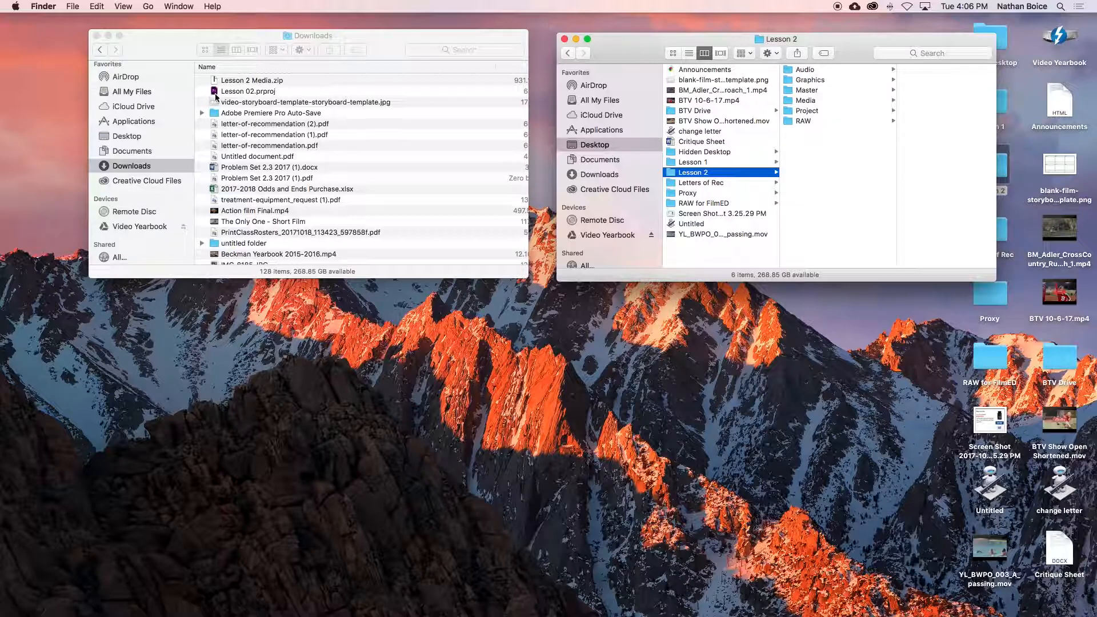
click(823, 100)
click(791, 110)
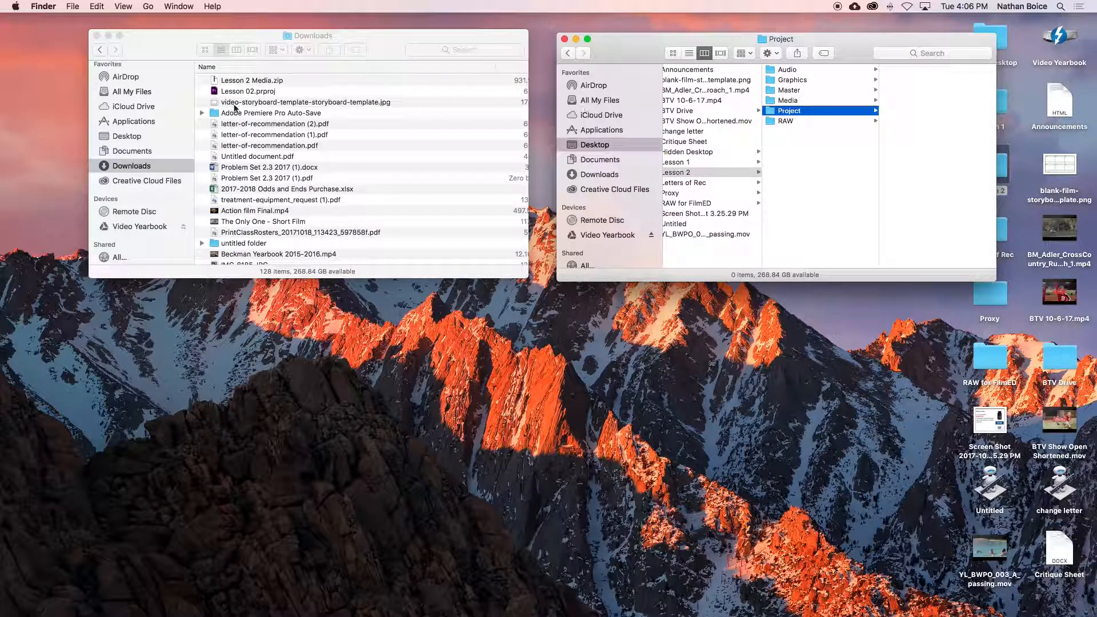
drag(249, 91, 914, 94)
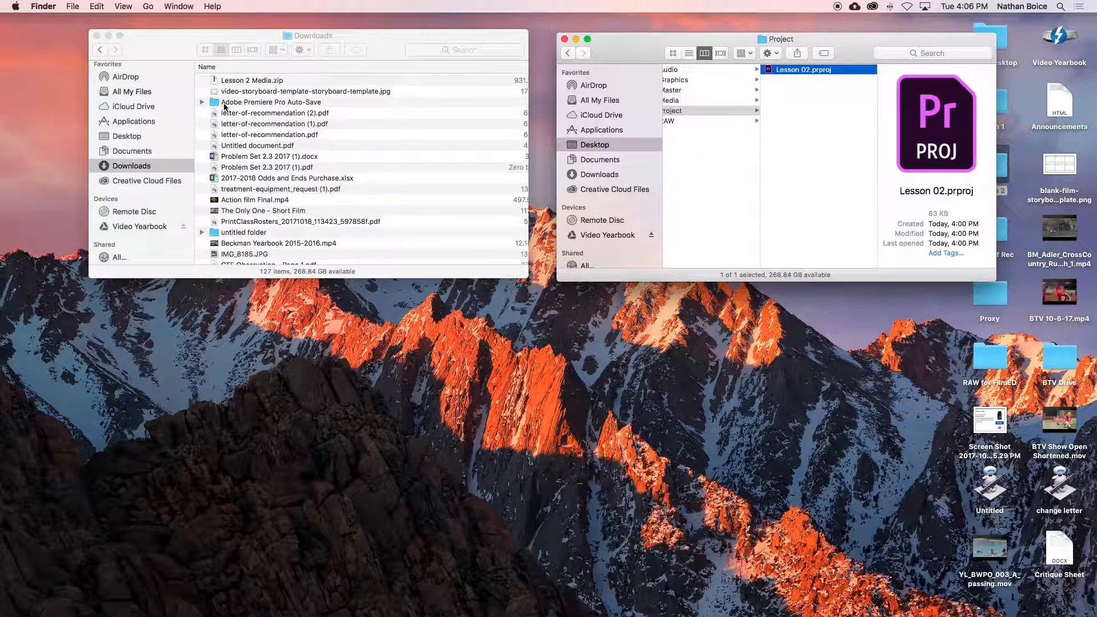
Step: Extract Lesson 2 Media.zip in Downloads and expand the extracted Lesson 2 Media folder to show its files
double_click(247, 81)
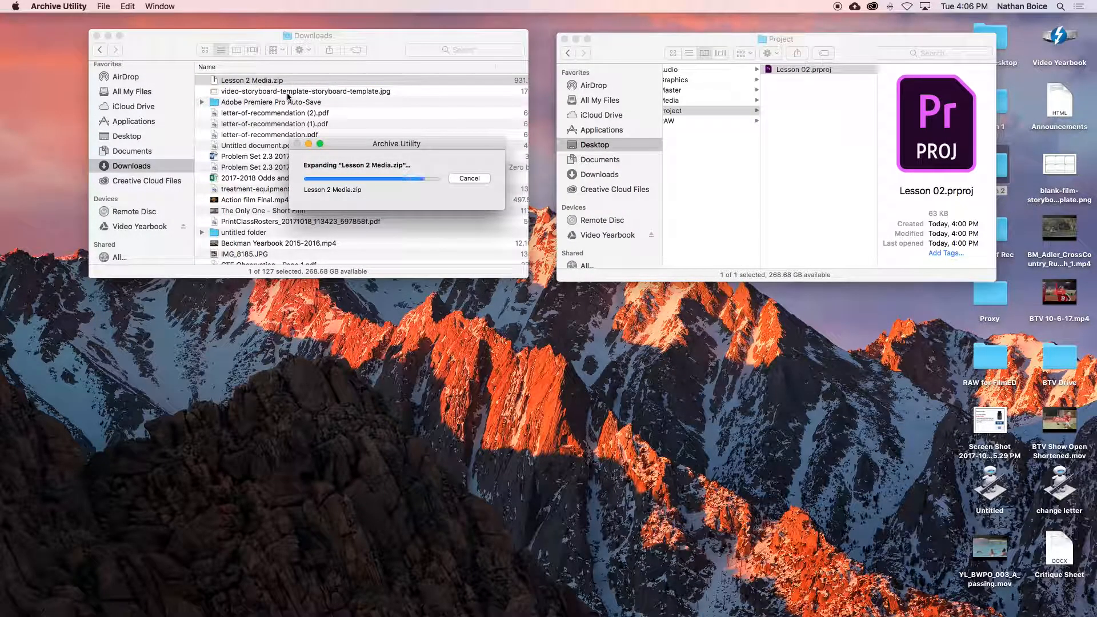
click(202, 80)
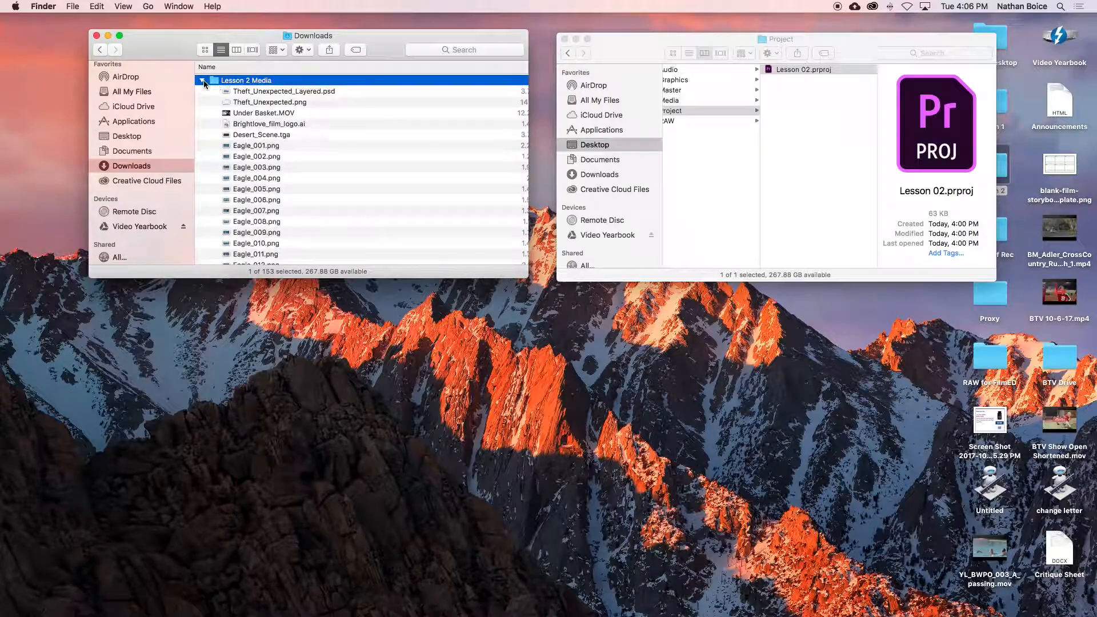
scroll(252, 134, down, 10)
scroll(252, 134, up, 5)
scroll(255, 138, up, 2)
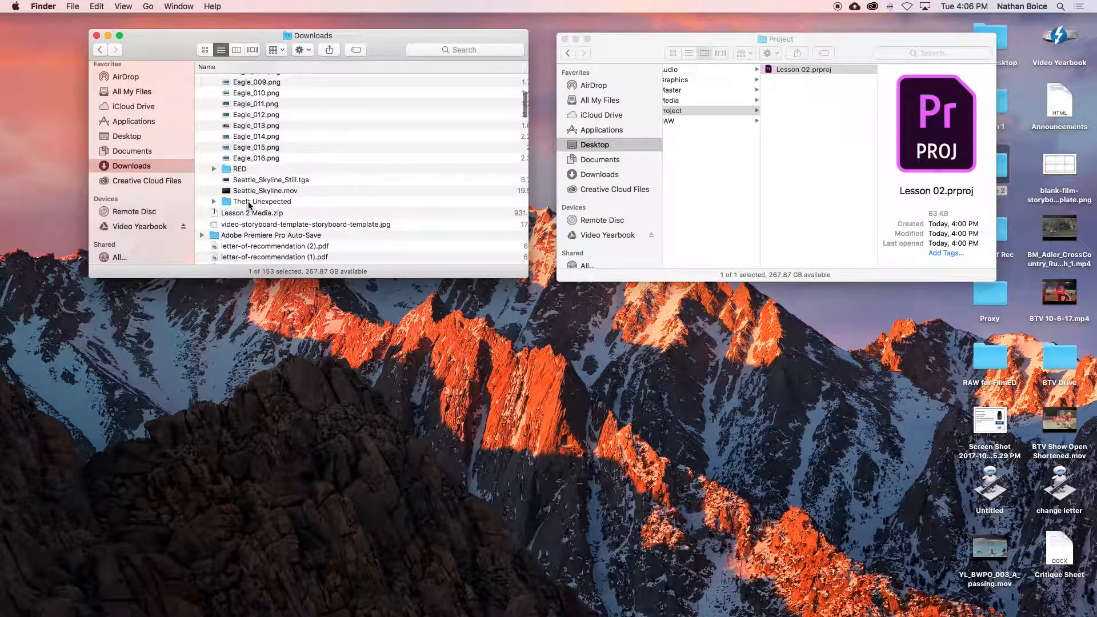
Step: Move all the contents of the extracted Lesson 2 Media folder into the Media folder of Lesson 2
shift+click(246, 203)
scroll(274, 187, up, 5)
scroll(274, 187, up, 2)
scroll(302, 188, down, 5)
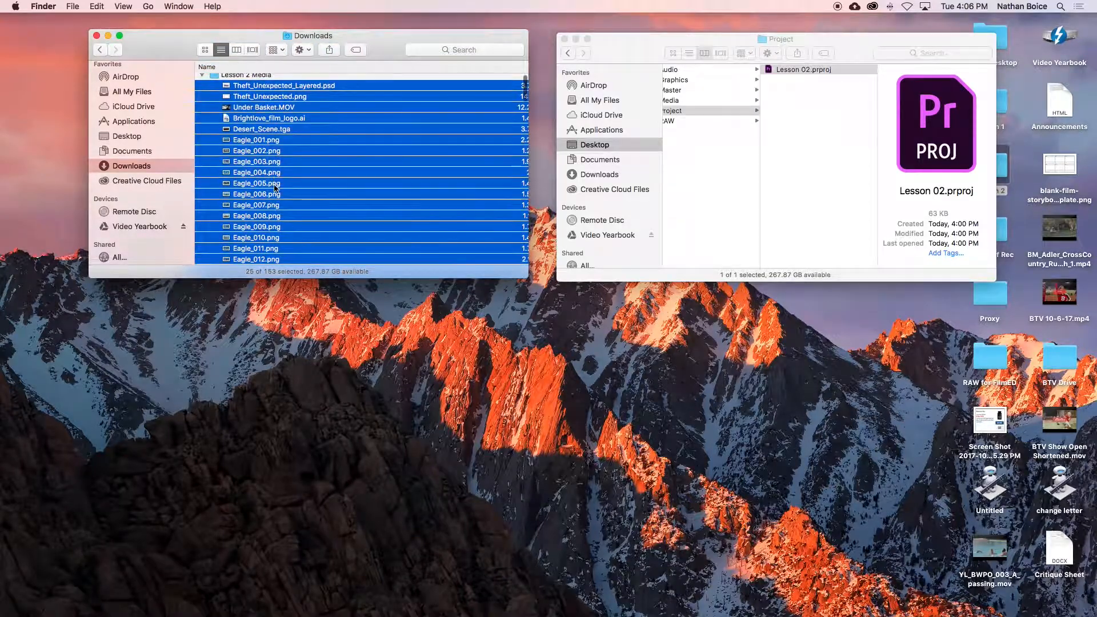
scroll(332, 187, up, 5)
scroll(787, 124, left, 3)
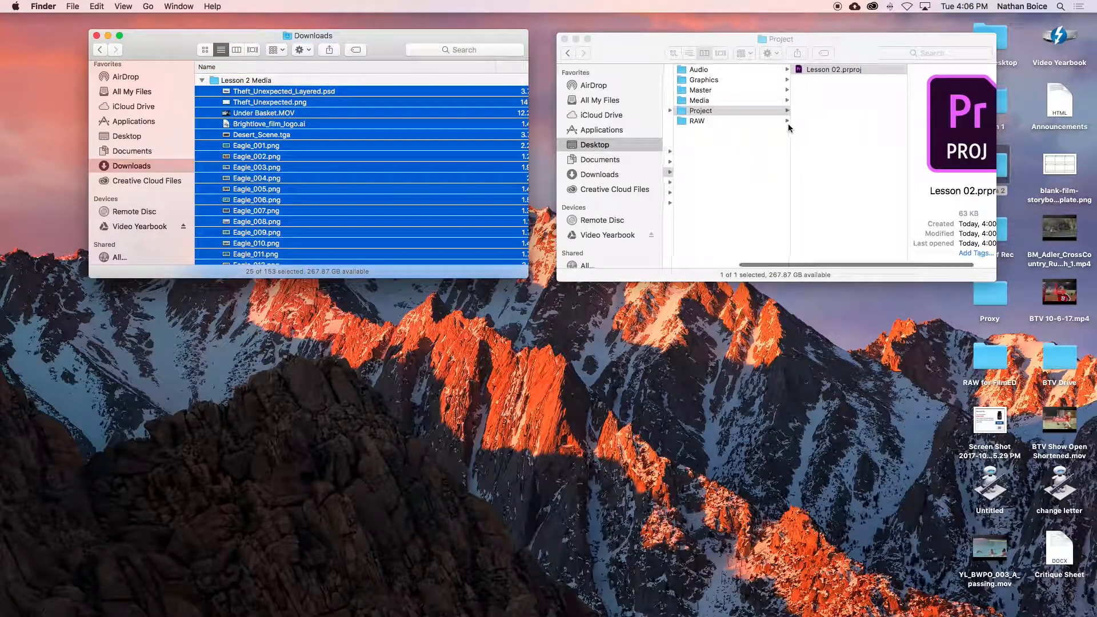
click(736, 99)
drag(241, 94, 872, 108)
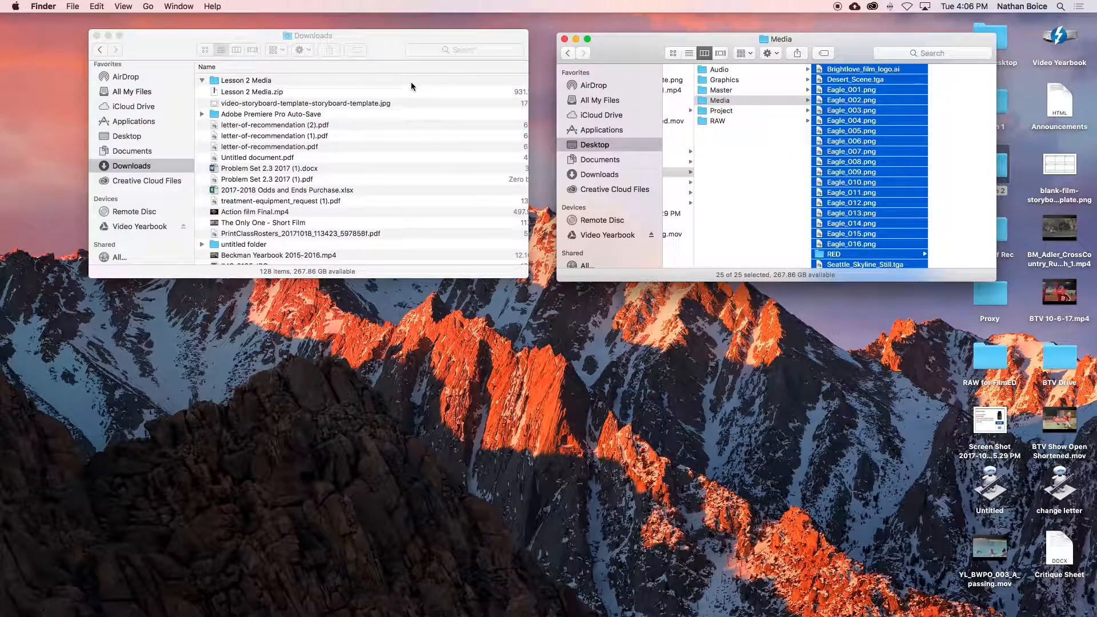
Step: Open Lesson 02.prproj from the Project folder in Premiere Pro and convert it as Lesson 02_1 in the same location
click(739, 112)
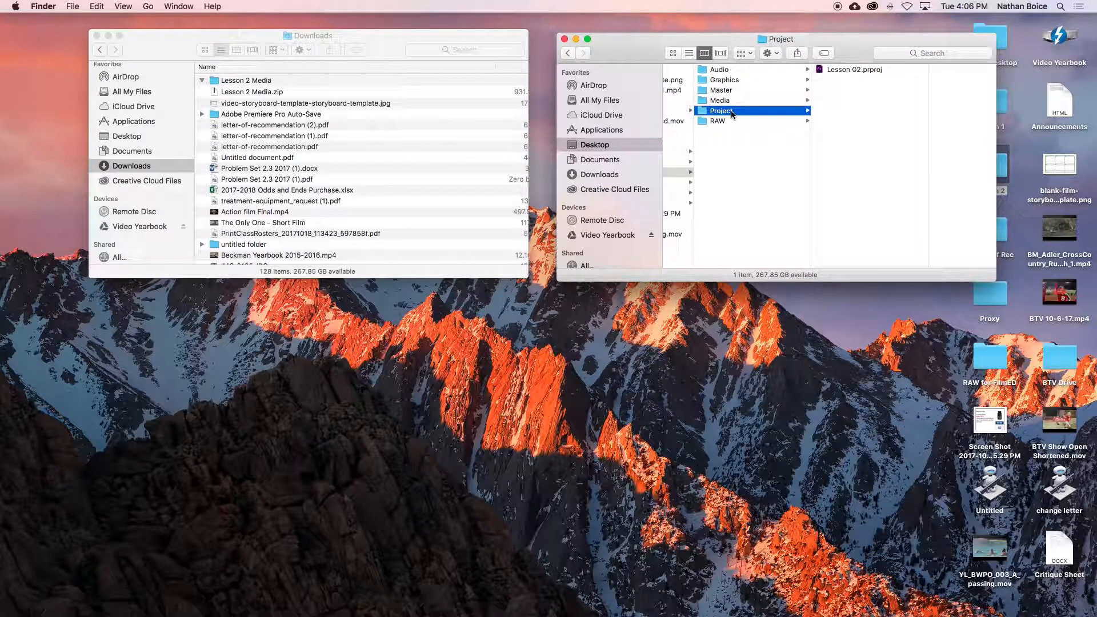
click(837, 69)
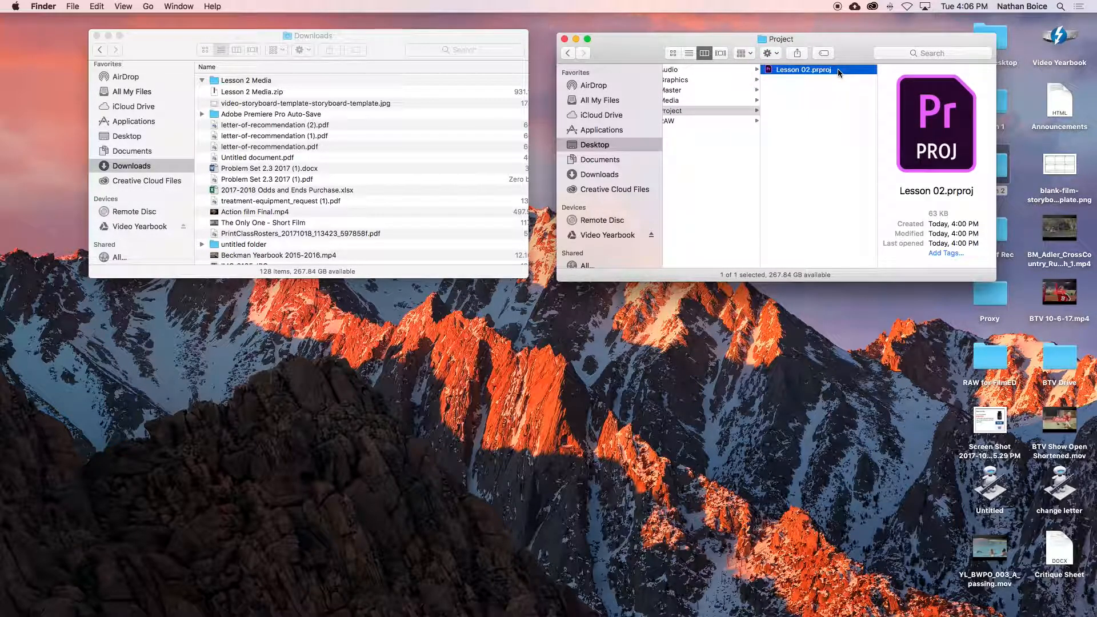
double_click(838, 69)
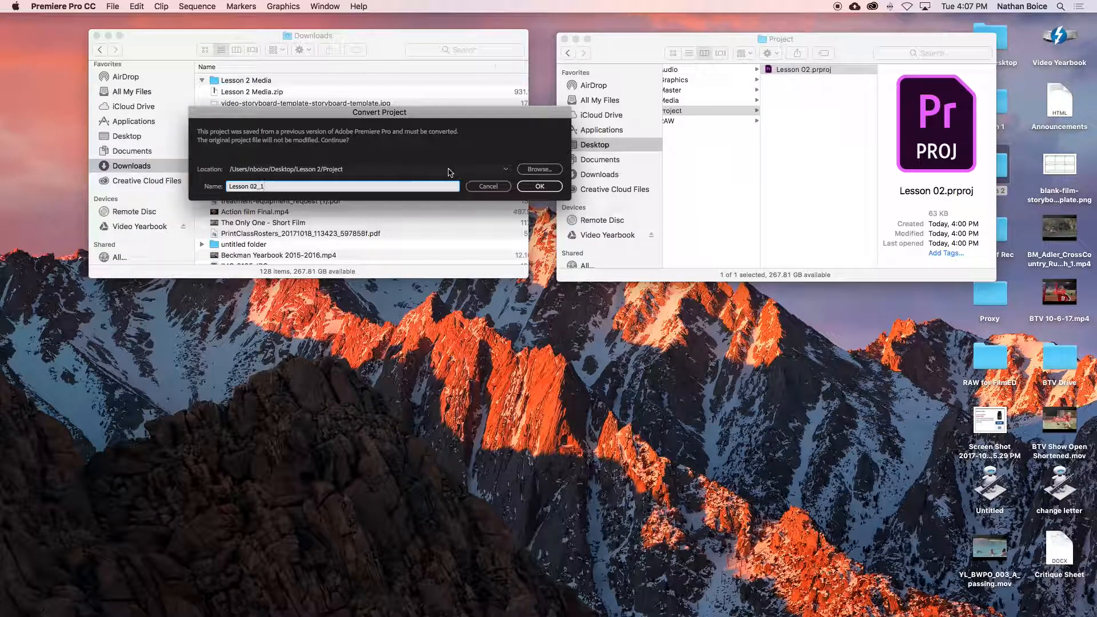
click(540, 186)
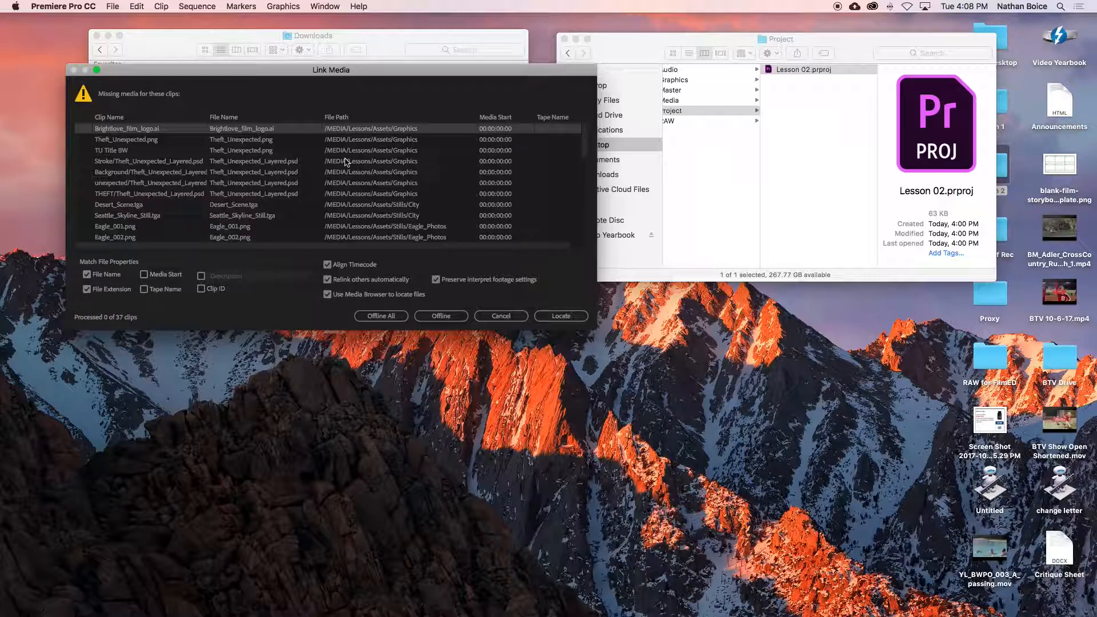
Step: Examine the Lesson 2 Media folder in Finder and compare its files with the missing clips in Link Media
click(796, 123)
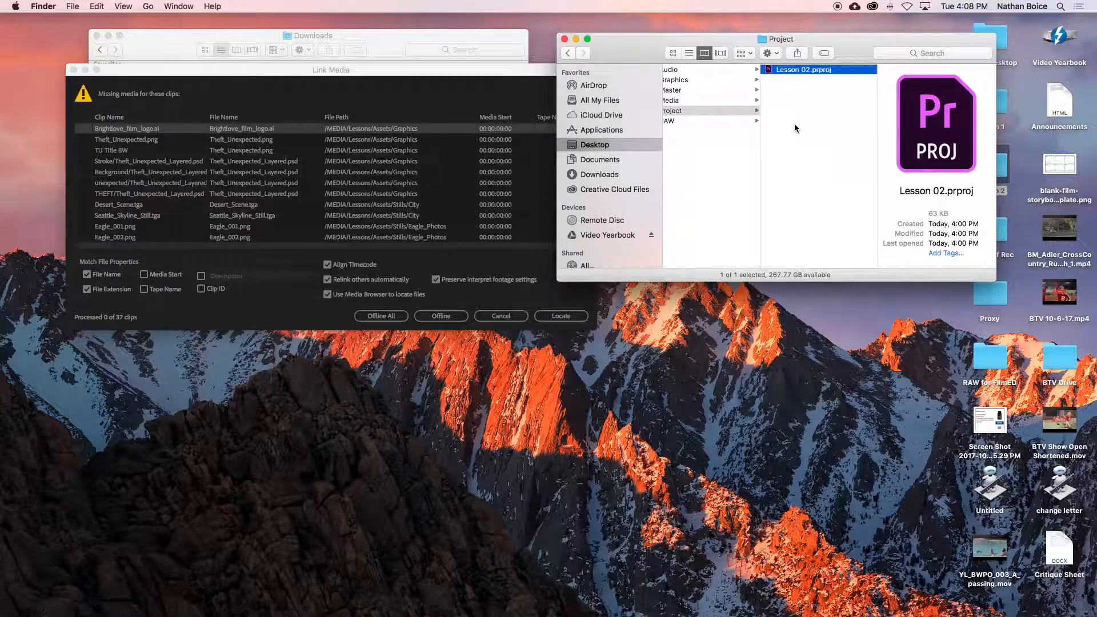
click(728, 101)
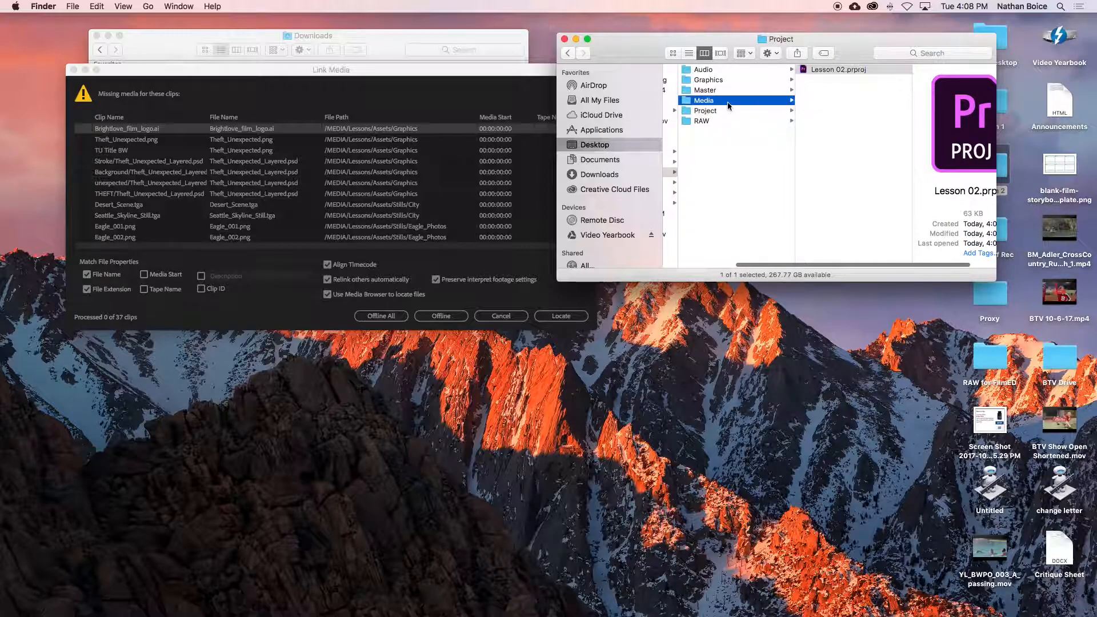
scroll(825, 146, left, 2)
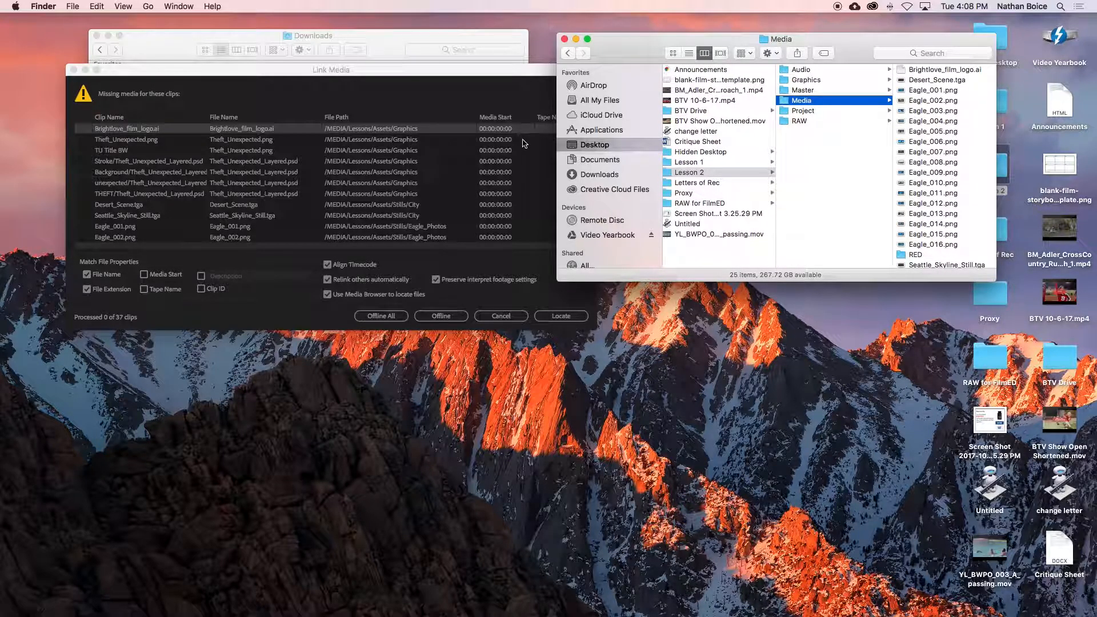
click(465, 103)
scroll(451, 131, right, 1)
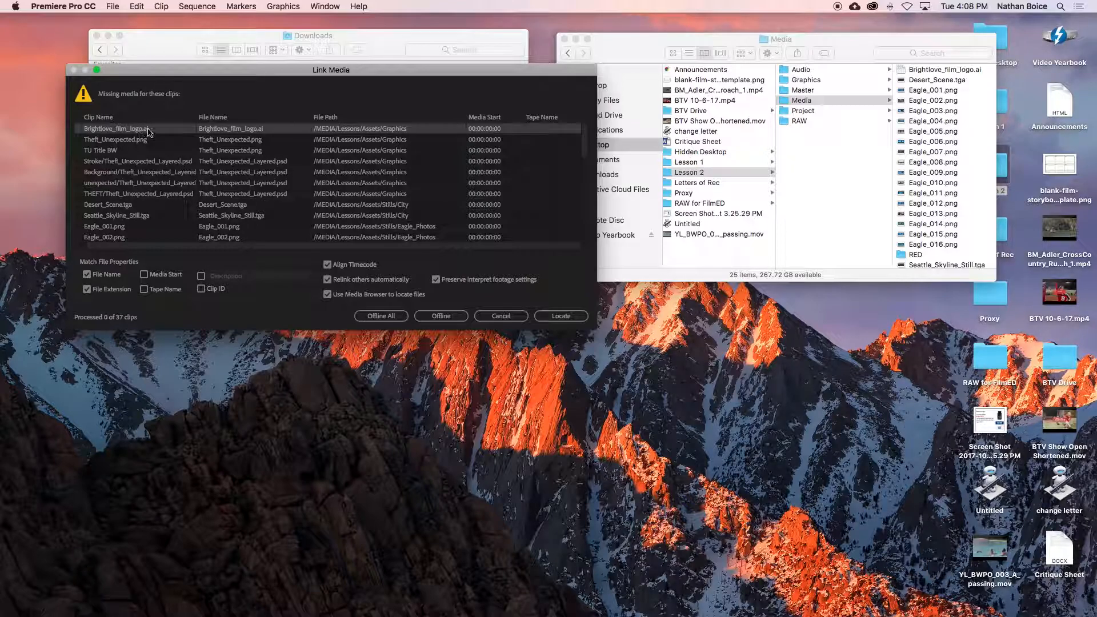
Step: Locate the missing Brightlove_film_logo.ai in an enlarged Locate File window, selecting the file in Desktop > Lesson 2 > Media
click(559, 316)
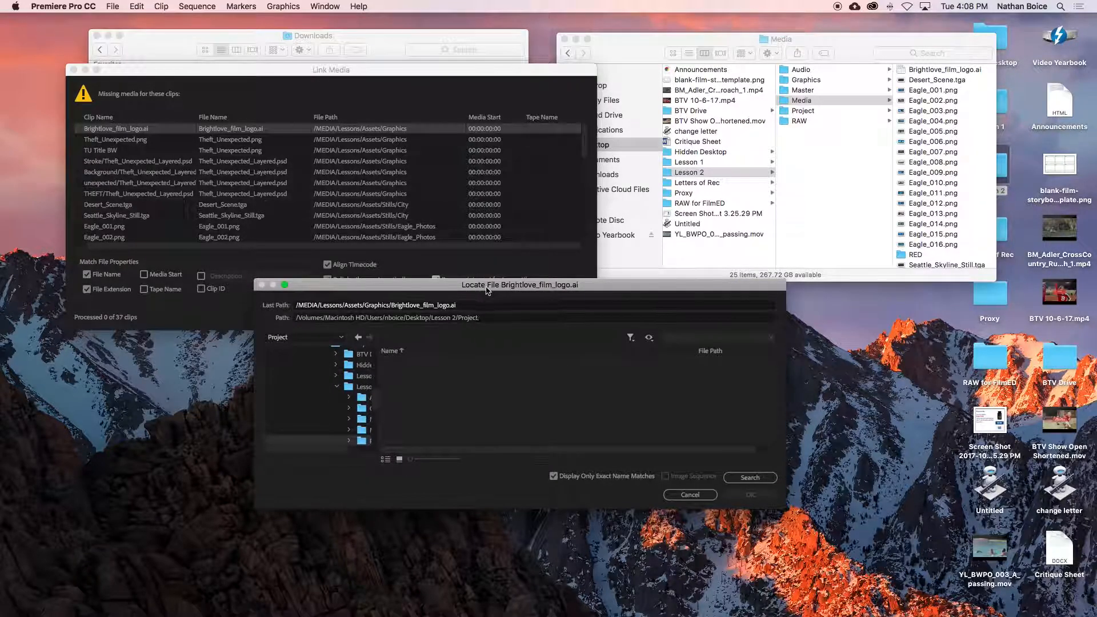
drag(485, 291, 497, 103)
drag(784, 325, 1013, 557)
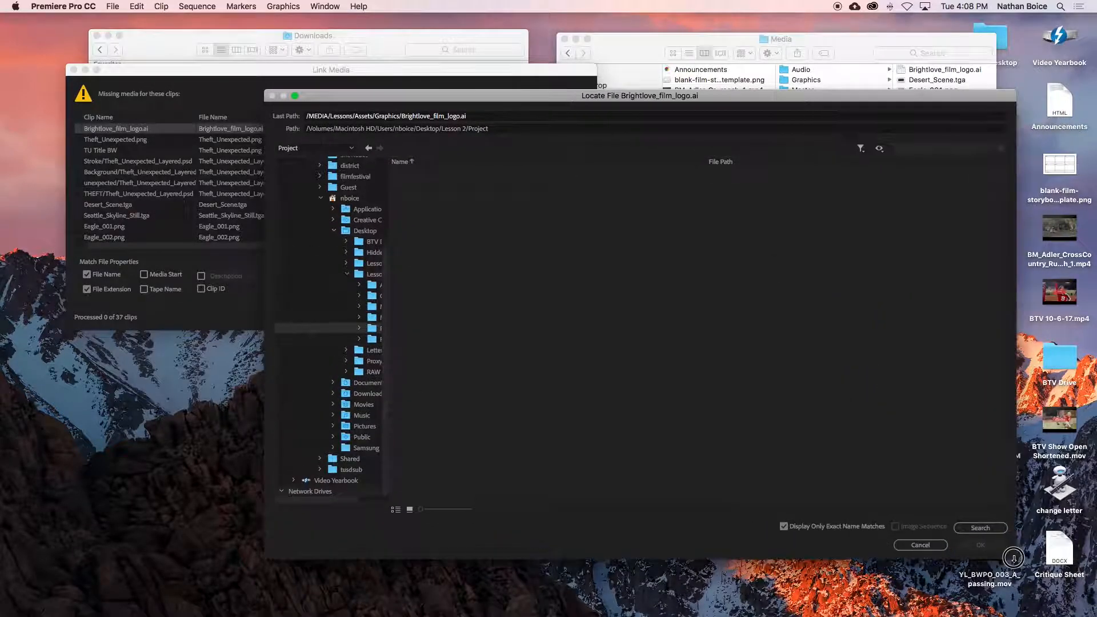
scroll(360, 280, up, 2)
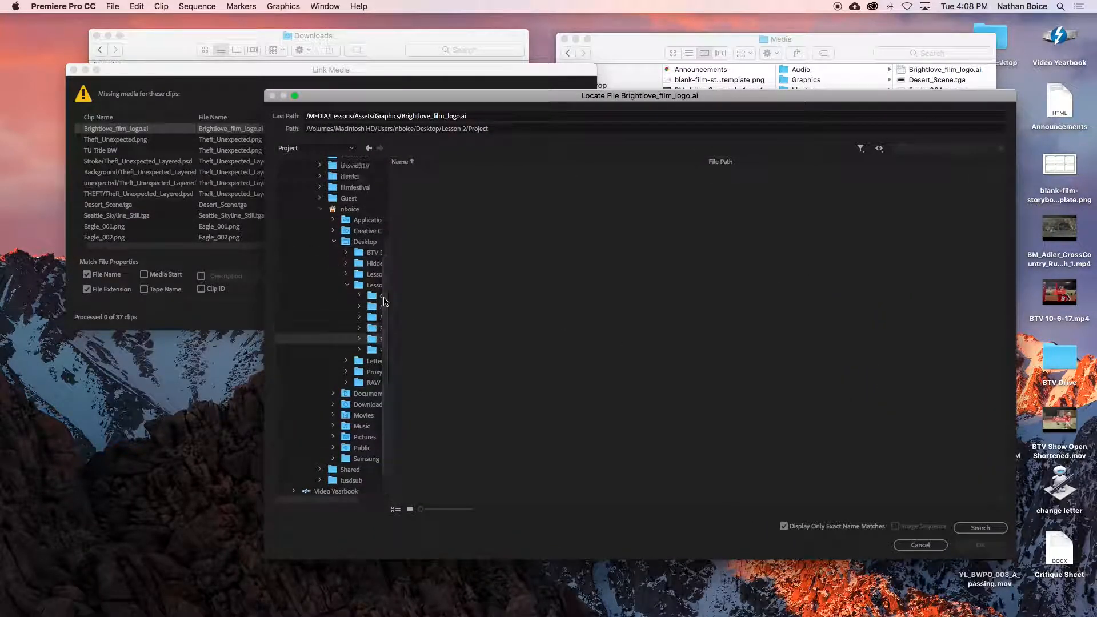
scroll(382, 300, up, 5)
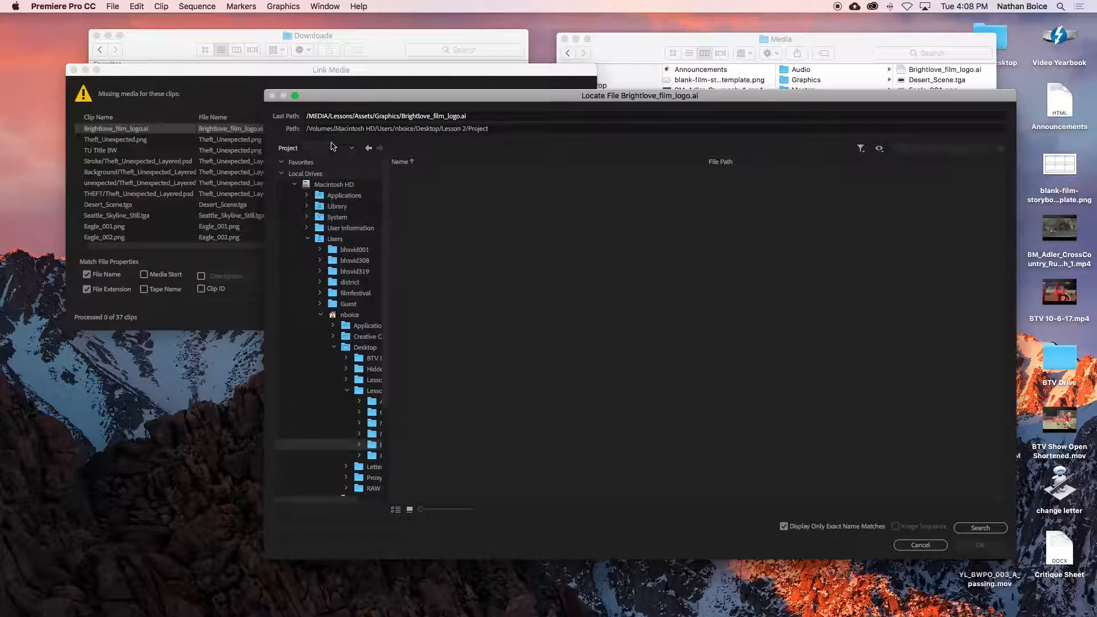
click(320, 148)
click(336, 245)
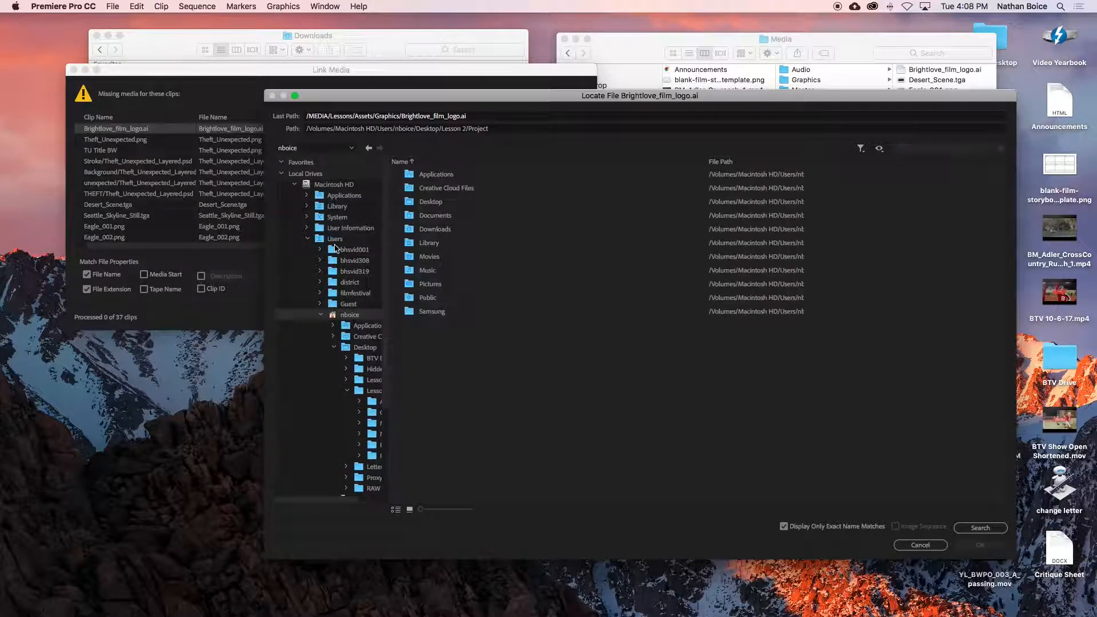
double_click(429, 207)
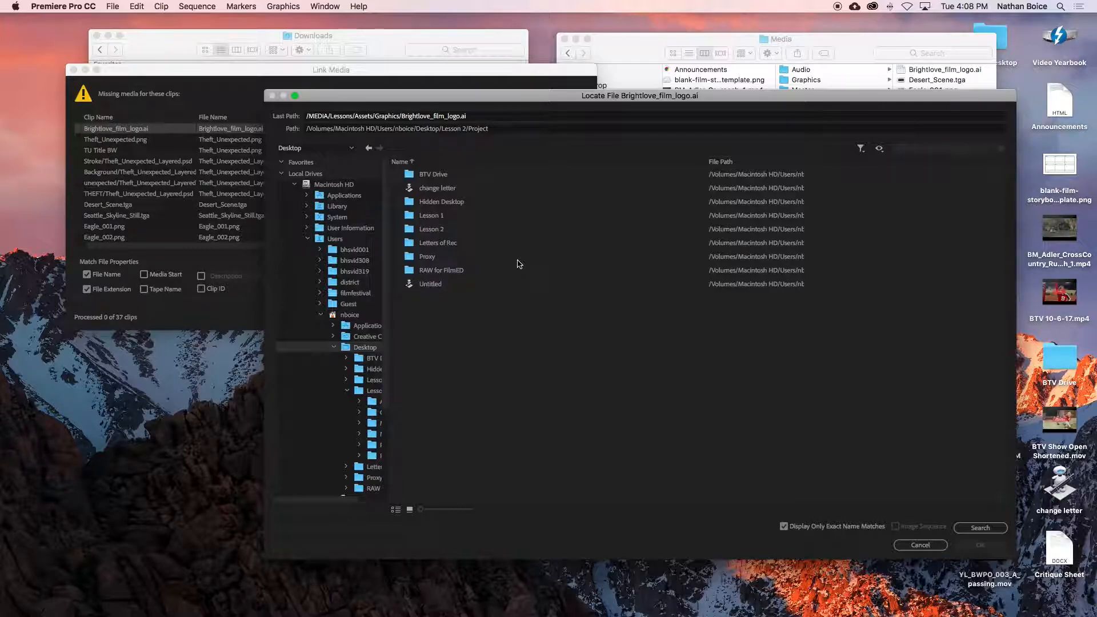
double_click(430, 229)
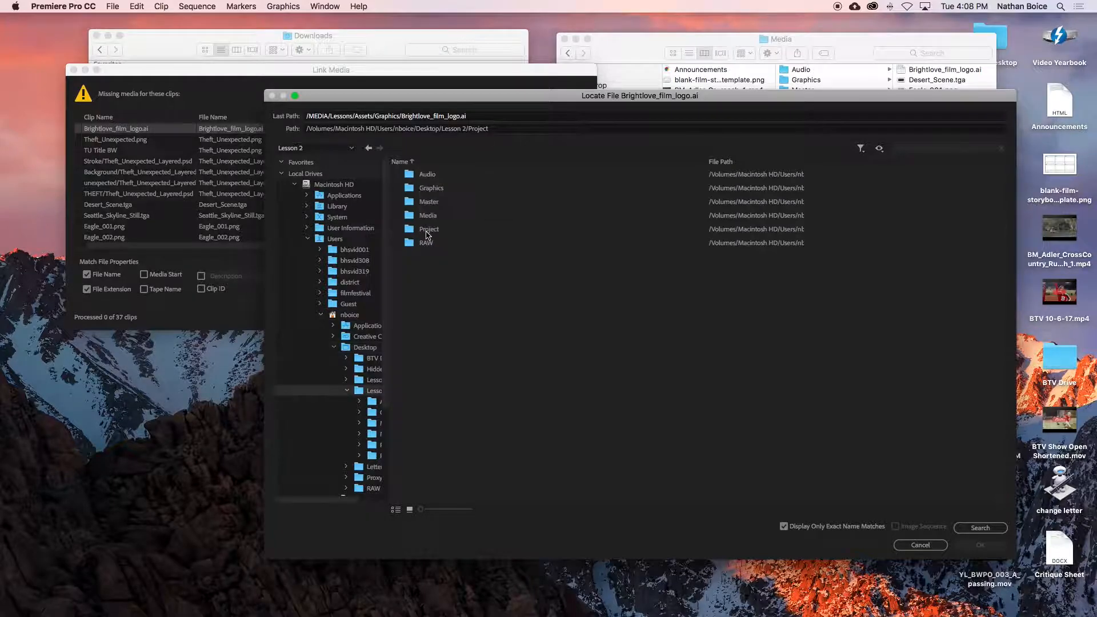
double_click(427, 216)
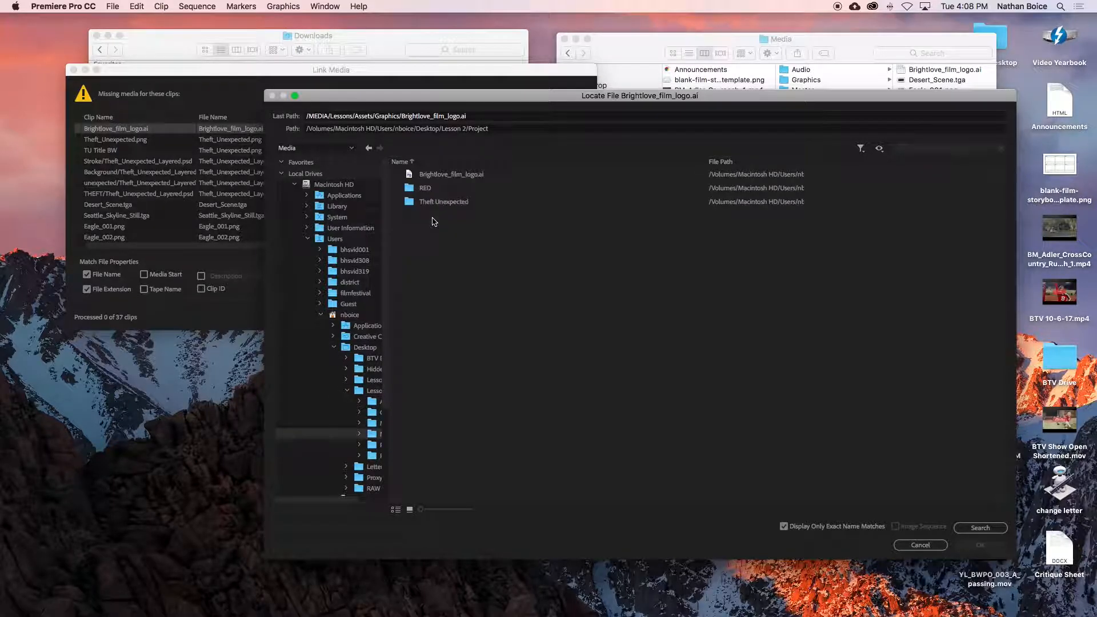
click(431, 177)
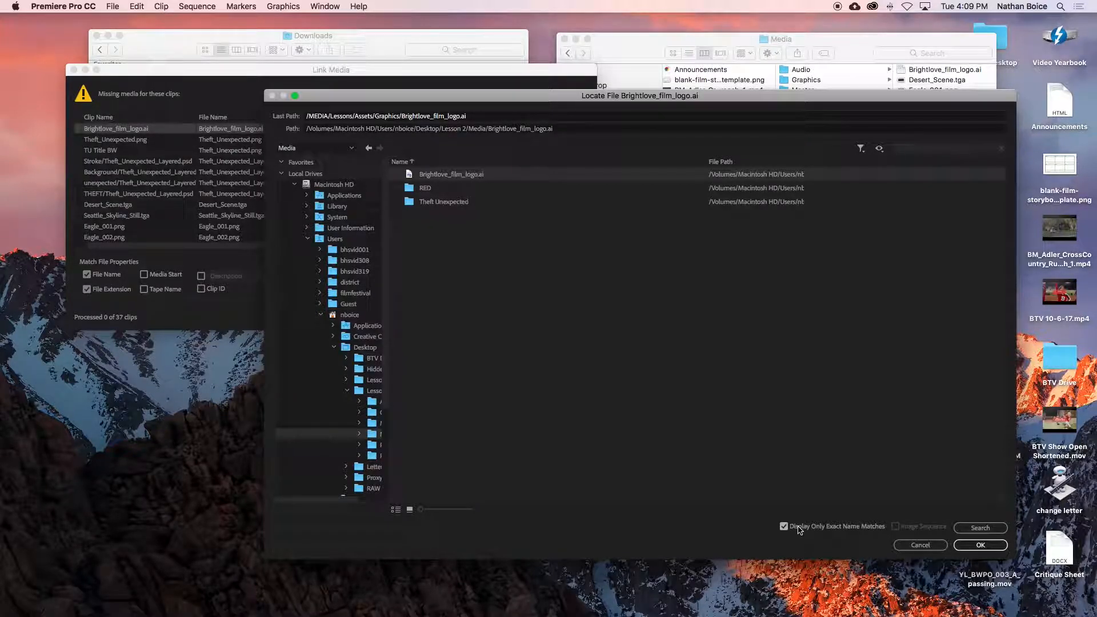
Step: Show every file in the Media folder by disabling Display Only Exact Name Matches, and re-enable the option after checking the list
click(800, 529)
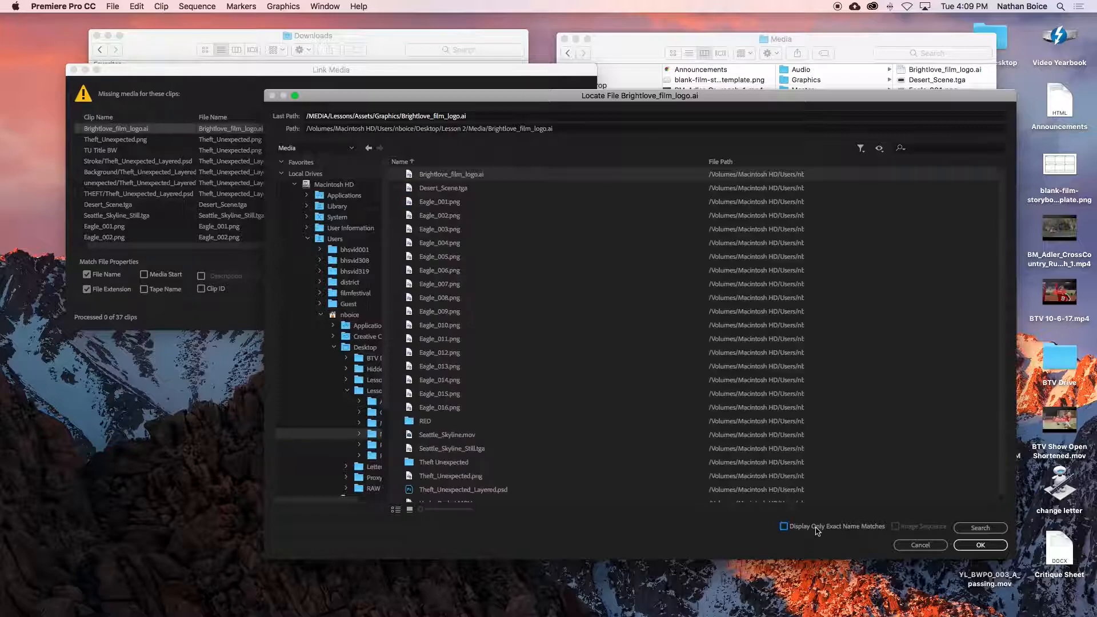
scroll(500, 311, down, 1)
scroll(500, 310, up, 1)
click(784, 526)
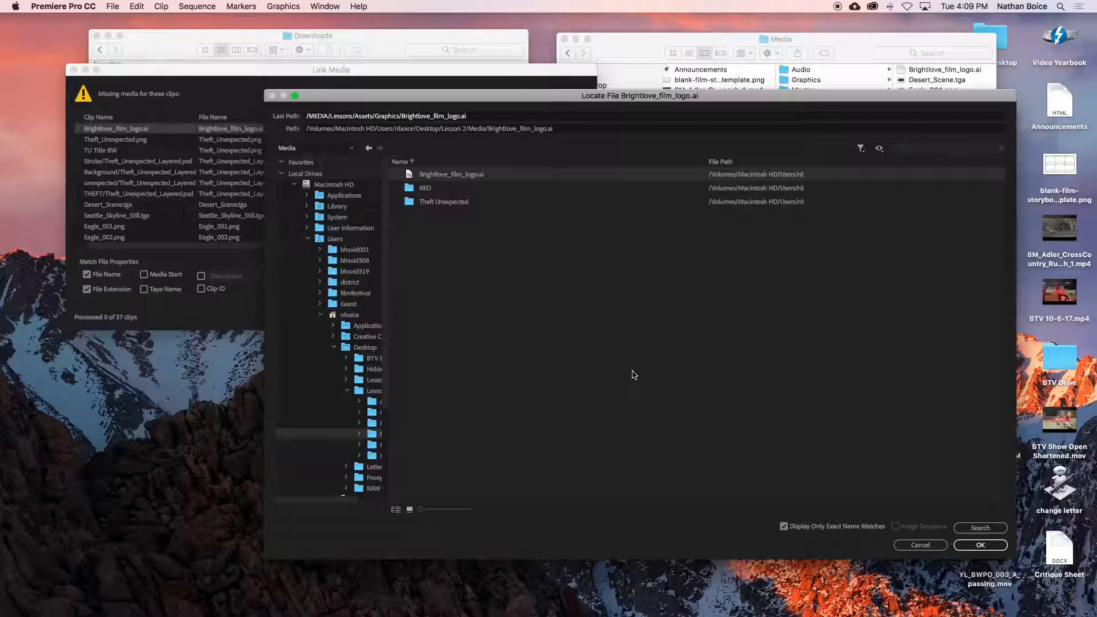
Step: Relink the project's missing media using the selected Brightlove_film_logo.ai
click(978, 545)
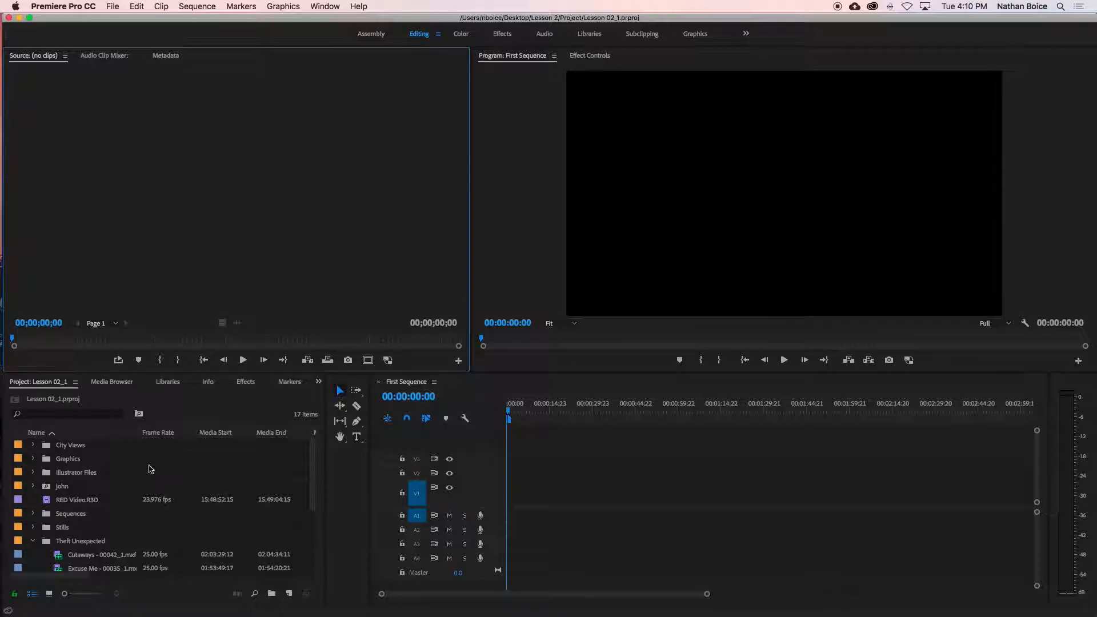
Step: Make all items in the Lesson 02_1 project offline, with the media files remaining on disk
click(68, 503)
key(super+a)
key(super+shift+o)
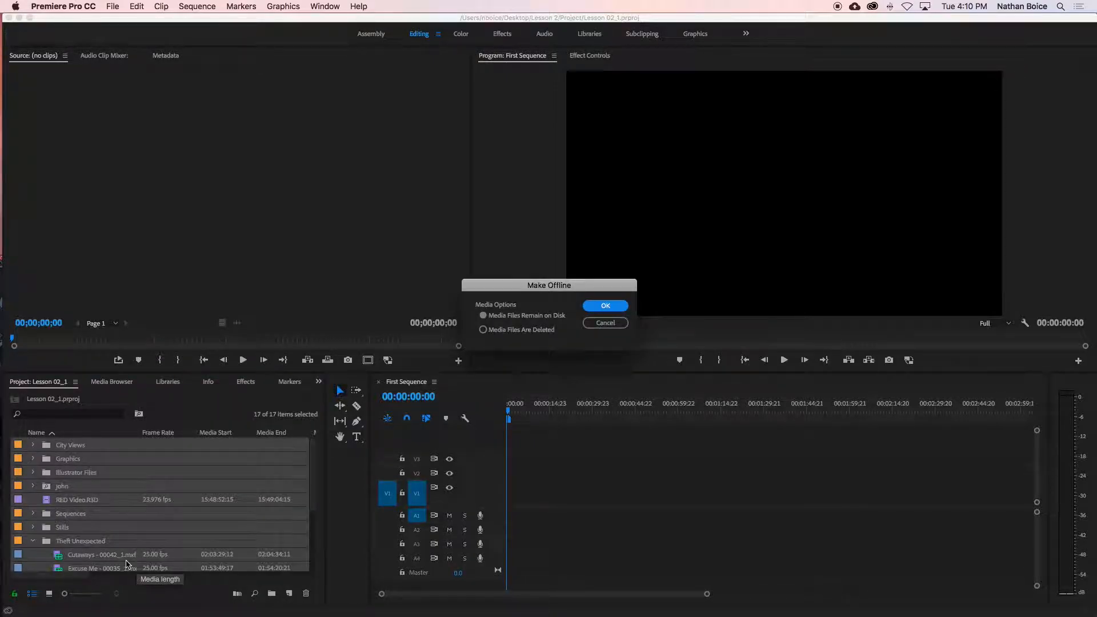
click(600, 309)
click(129, 494)
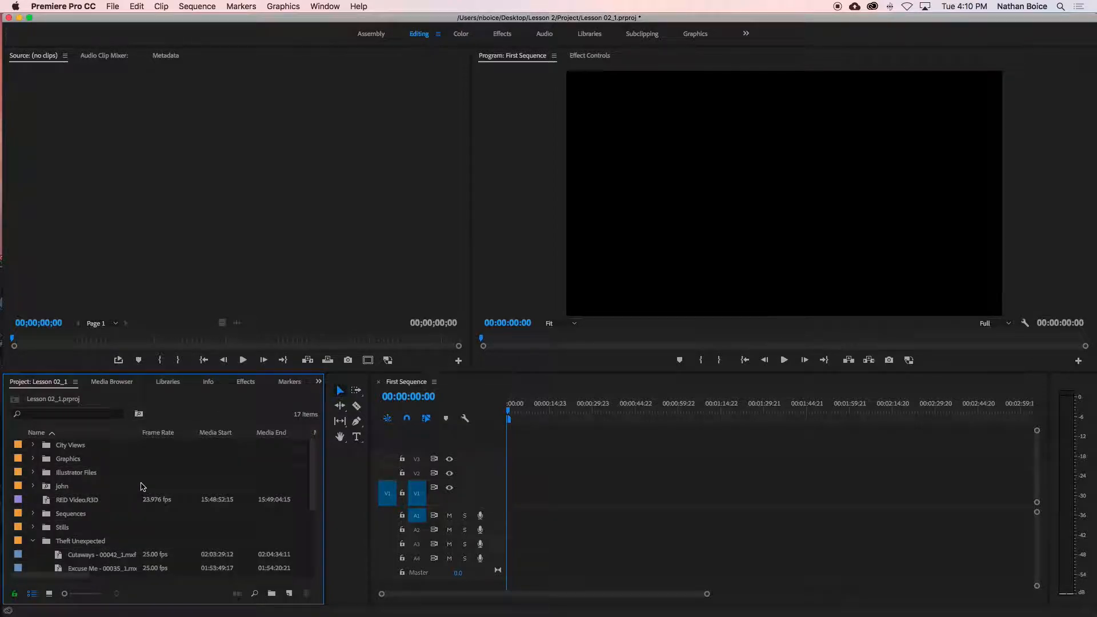
Step: Place the offline Cutaways - 00042_1.mxf clip at the start of First Sequence on V1, changing the sequence settings to match the clip
scroll(147, 481, down, 5)
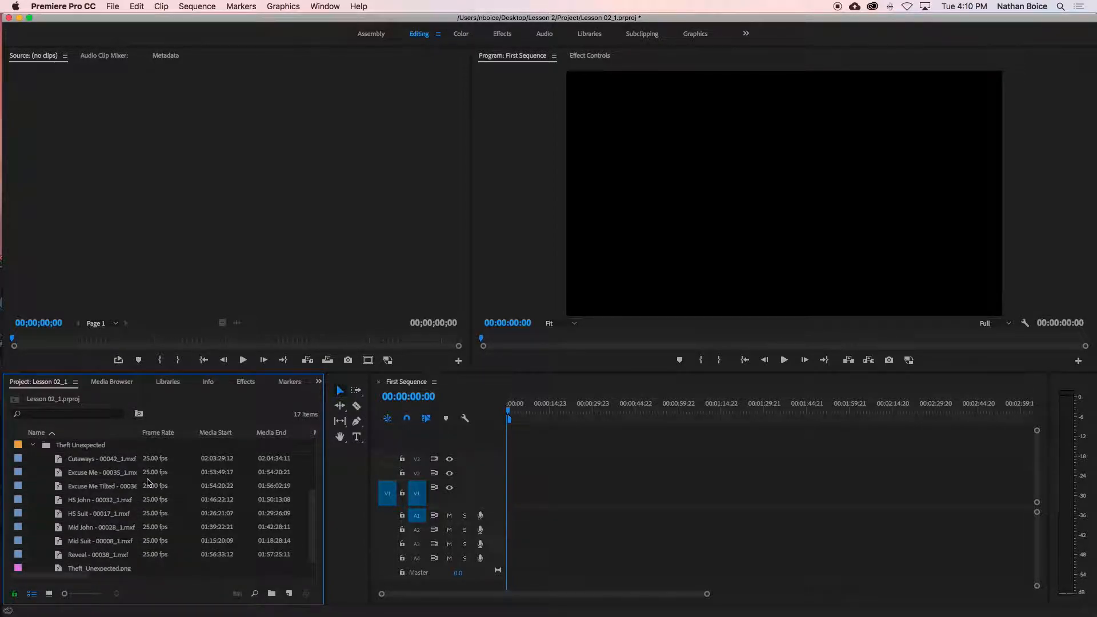
double_click(104, 463)
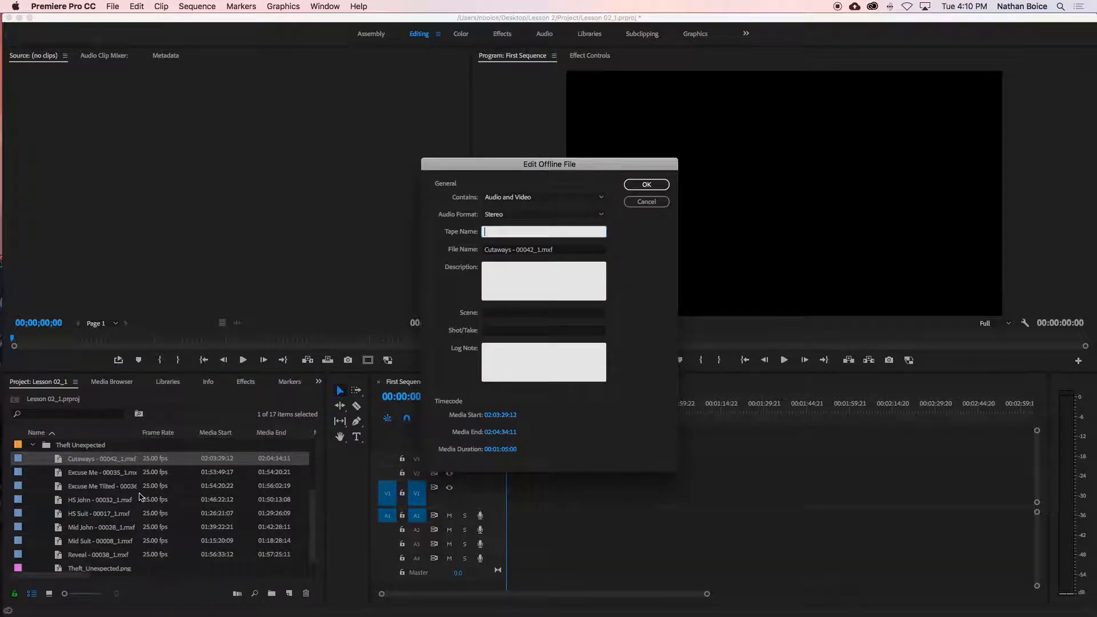
click(646, 202)
drag(68, 460, 509, 491)
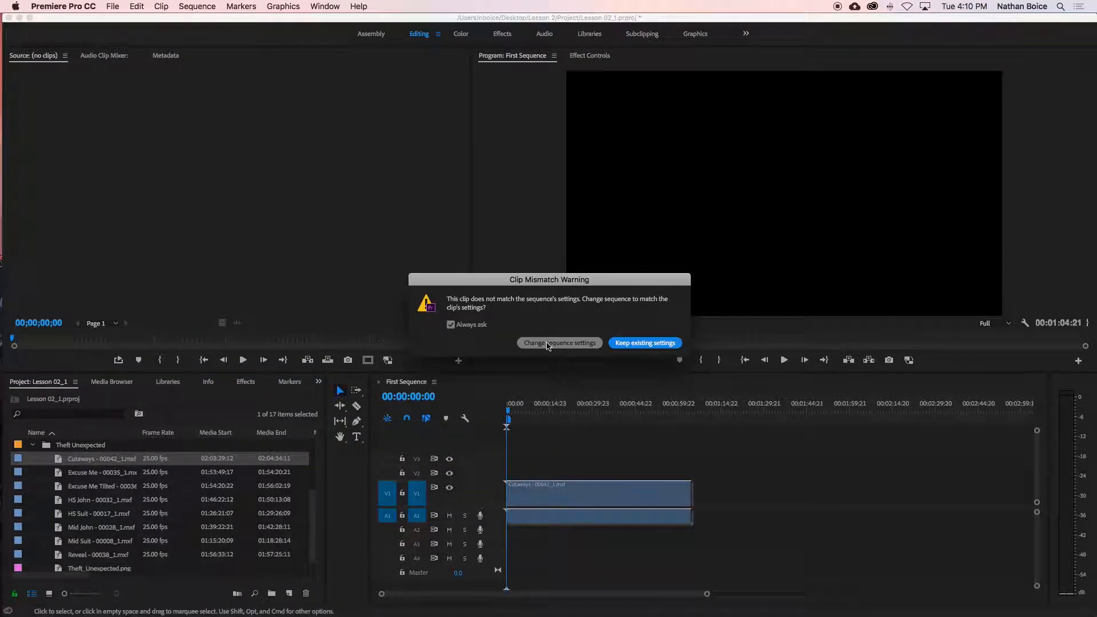
click(546, 343)
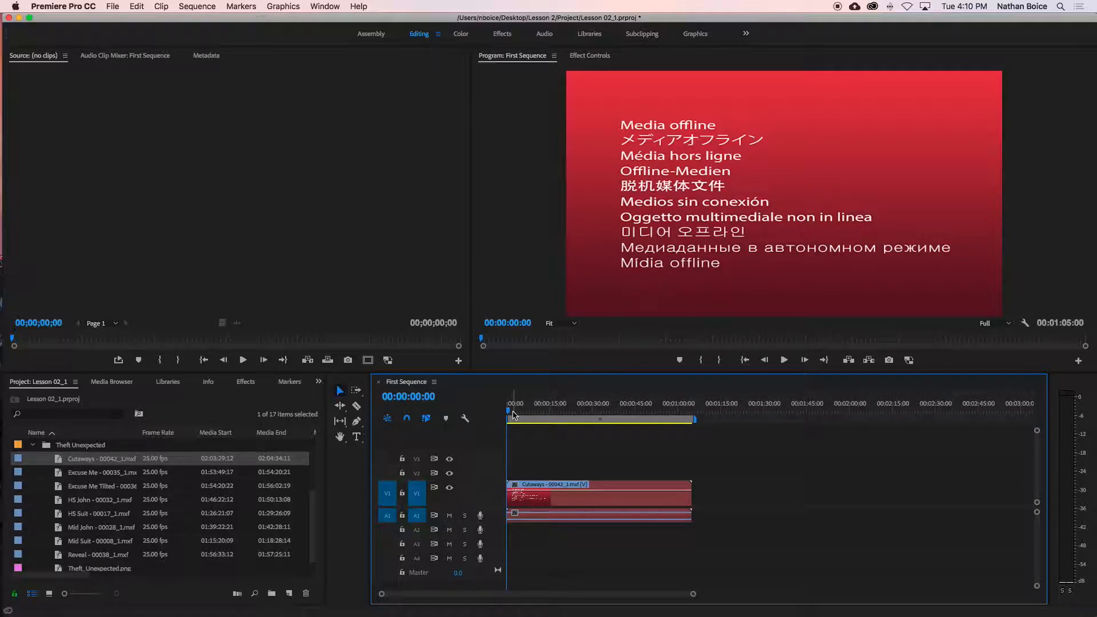
Step: Scrub through the offline Cutaways - 00042_1.mxf clip in First Sequence to inspect its preview
drag(508, 410, 483, 405)
drag(569, 410, 535, 409)
scroll(526, 495, left, 1)
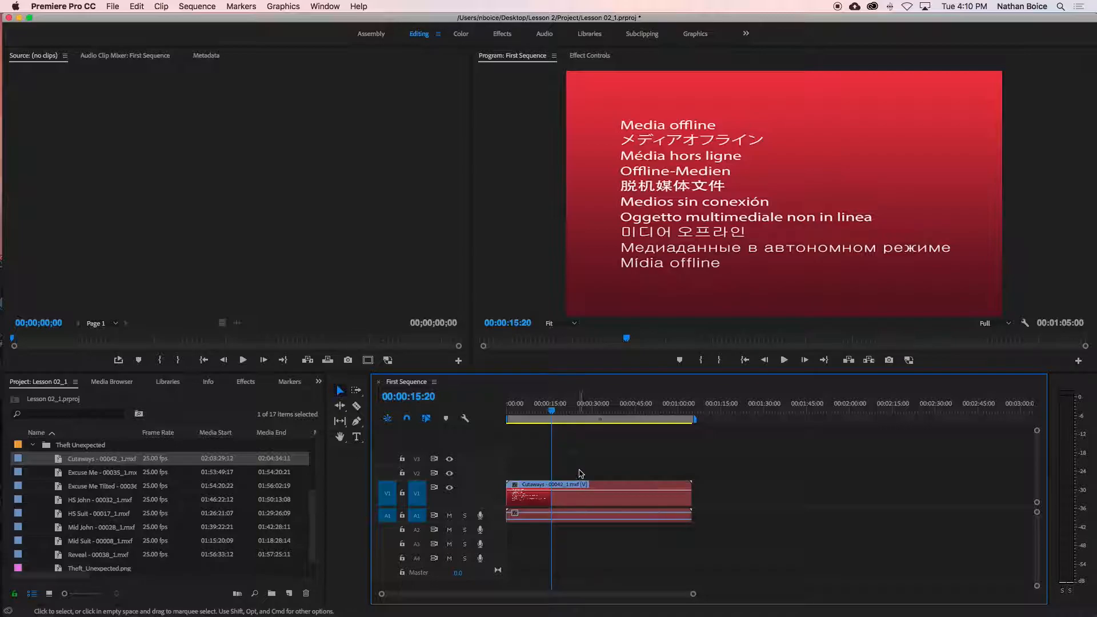
Step: Delete the video and audio of the Cutaways - 00042_1.mxf clip from First Sequence
drag(587, 460, 573, 540)
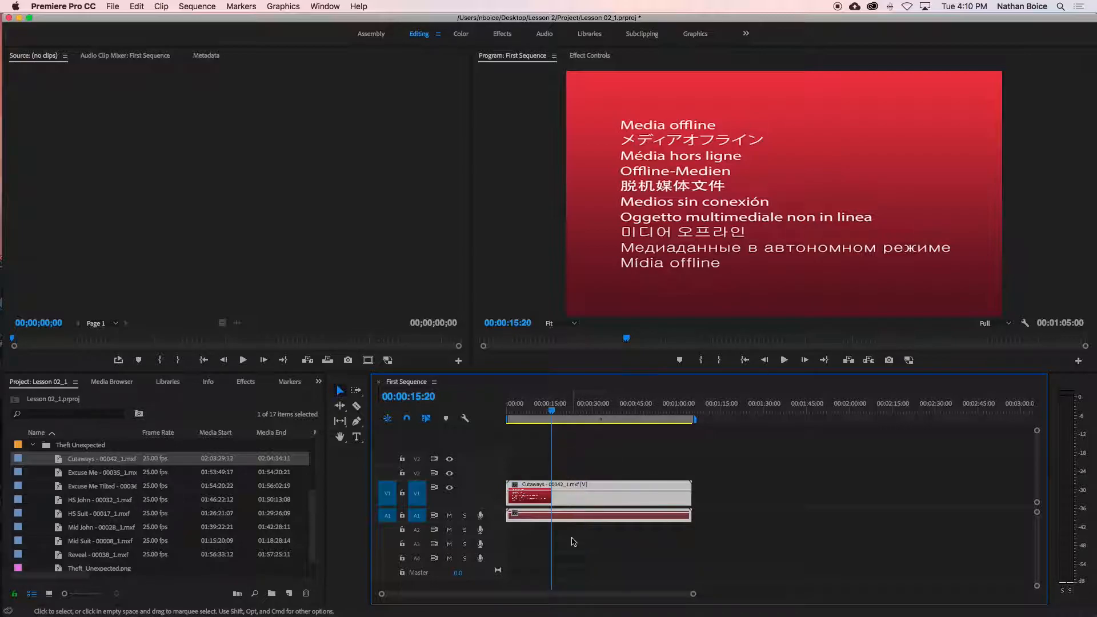
key(backslash)
key(Delete)
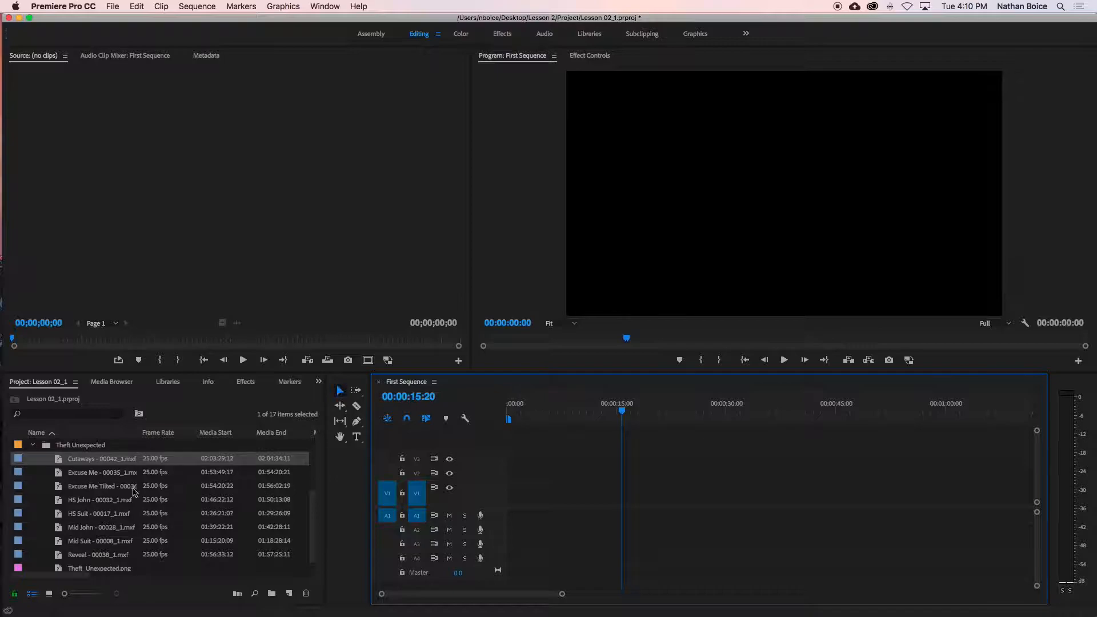
Step: Relink all items in the Lesson 02_1 project by locating Brightlove_film_logo.ai in the Media folder, with other clips relinked automatically
click(95, 489)
key(super+a)
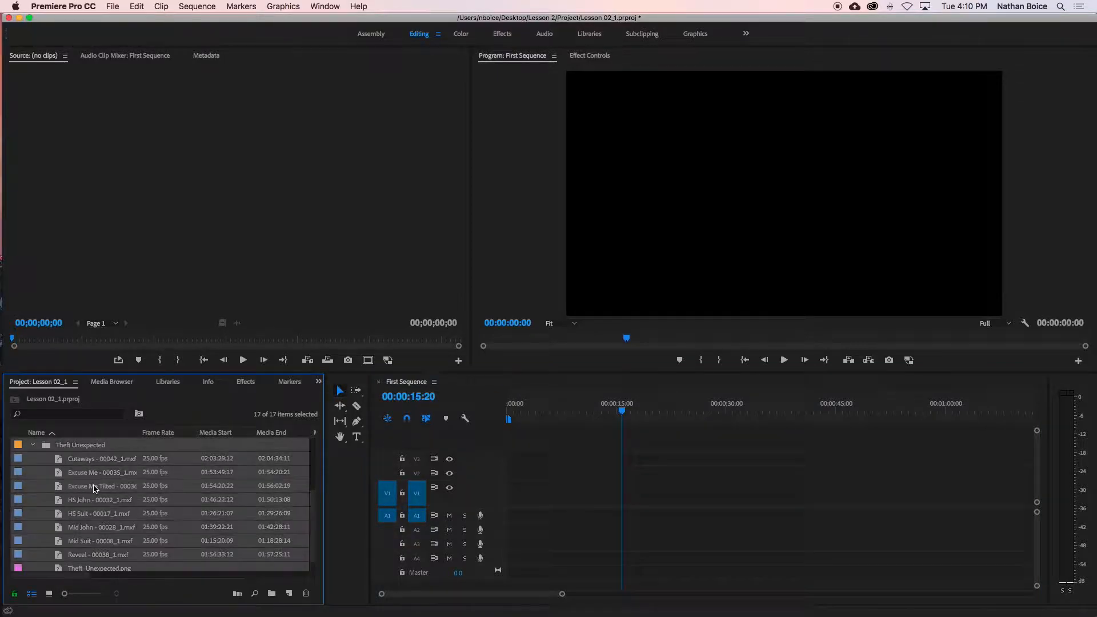
scroll(94, 554, up, 3)
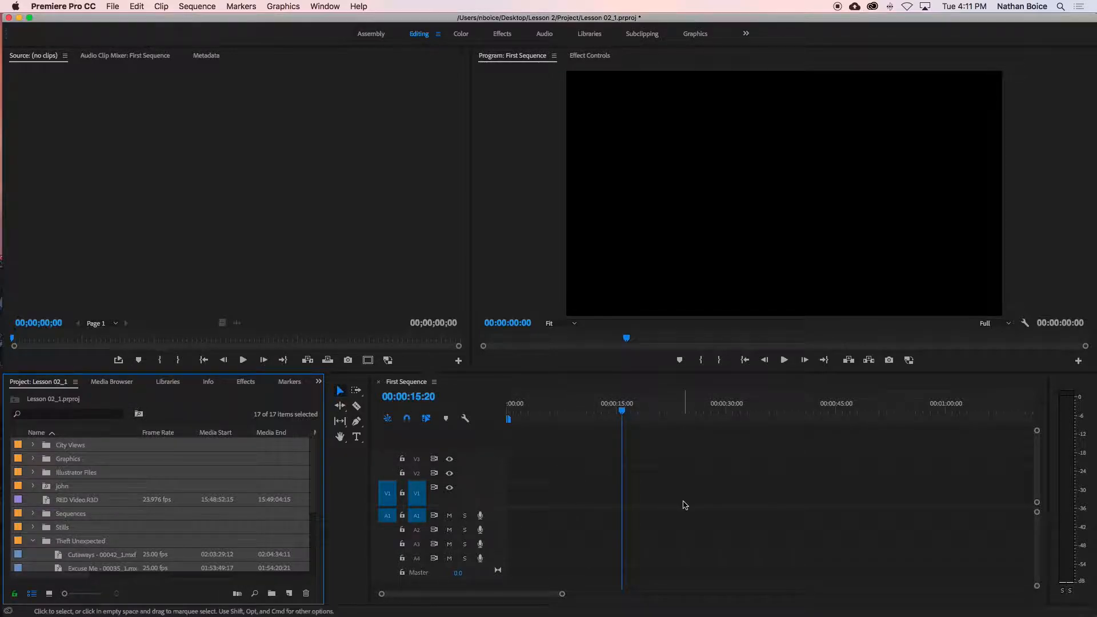
scroll(74, 477, down, 5)
scroll(73, 478, up, 5)
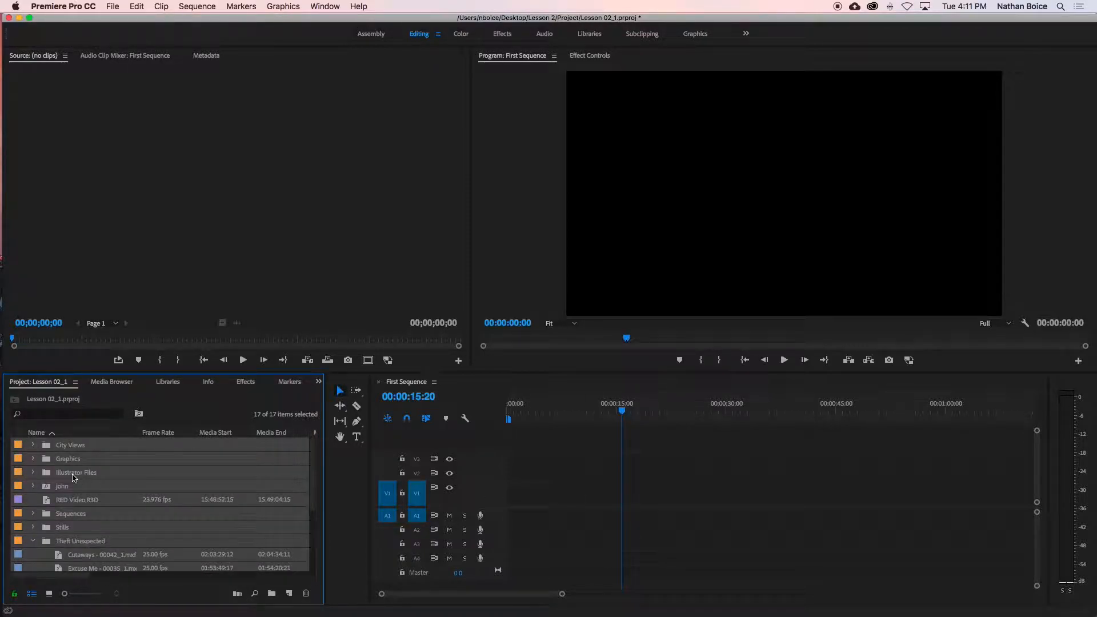
scroll(74, 478, down, 5)
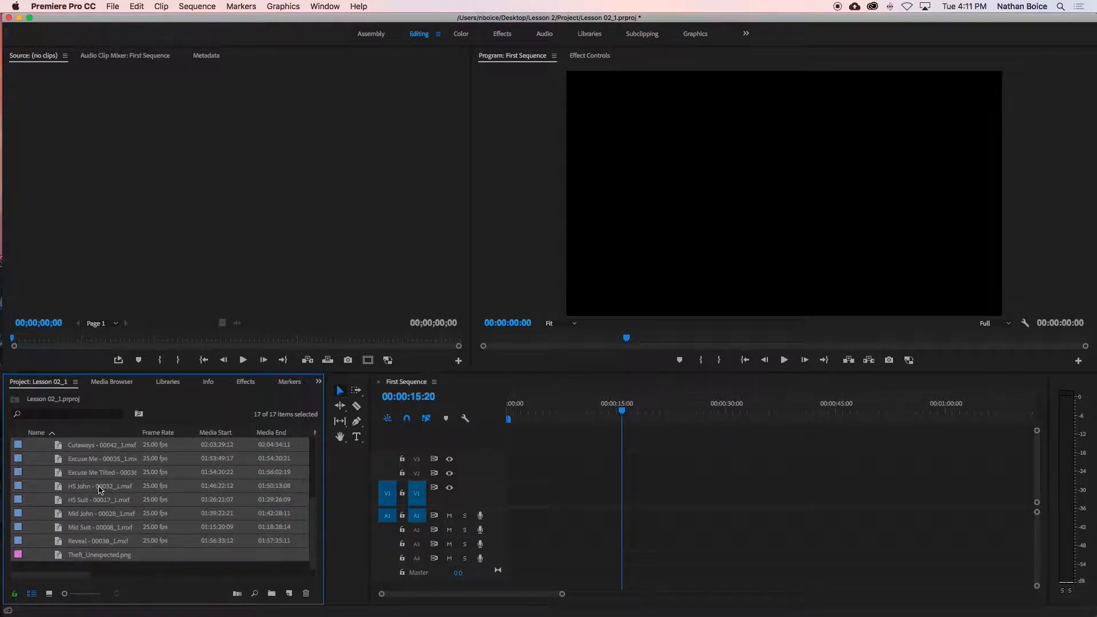
scroll(100, 489, up, 5)
scroll(100, 490, down, 5)
right_click(91, 476)
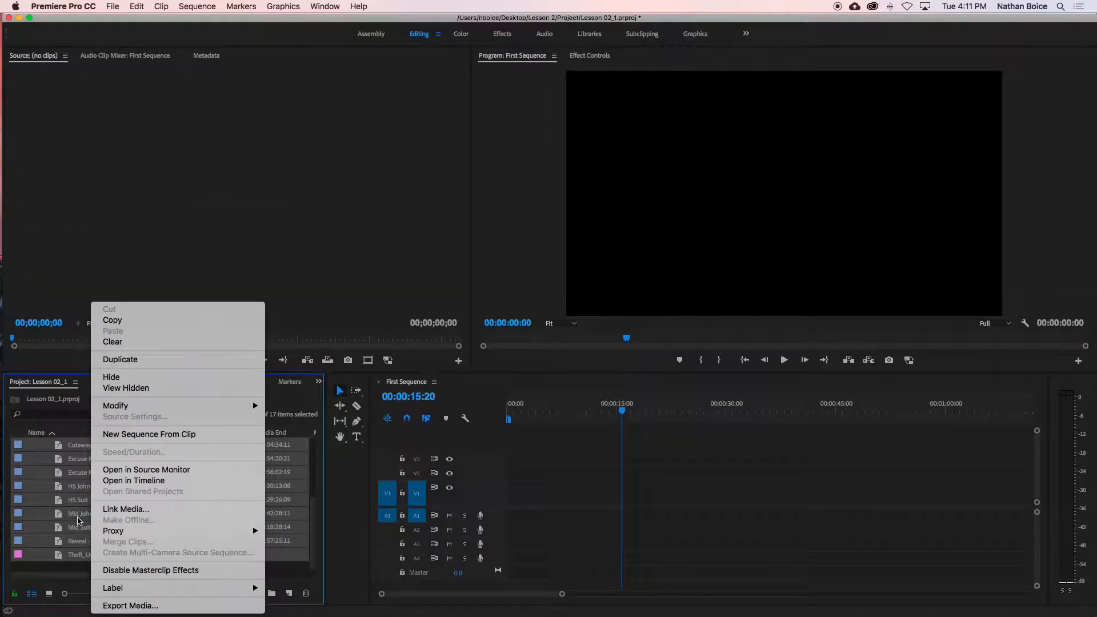
click(123, 509)
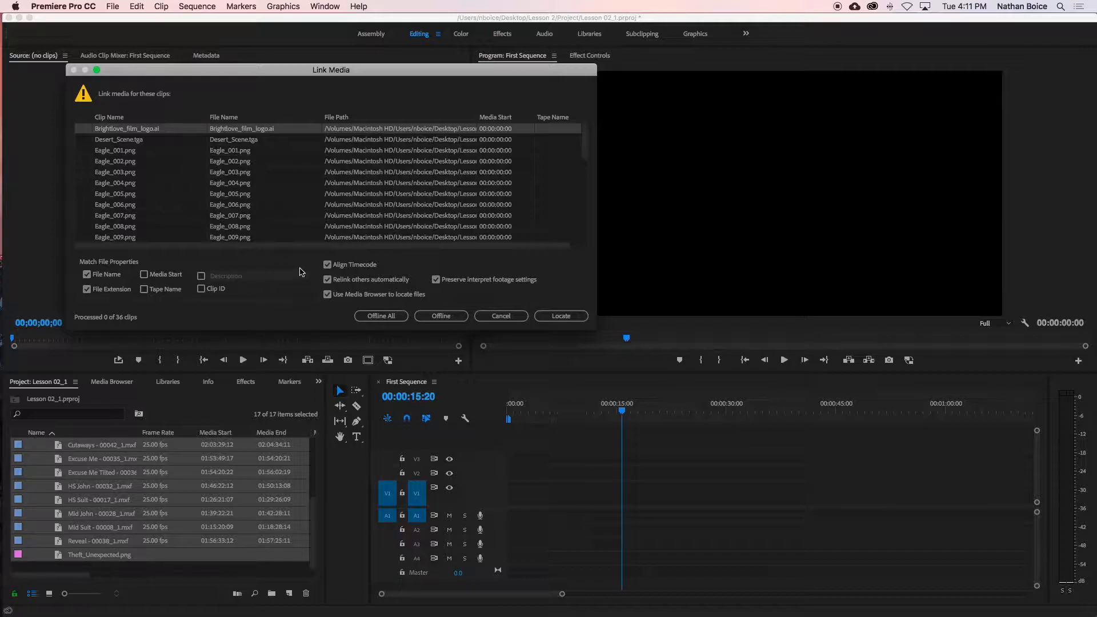
click(557, 316)
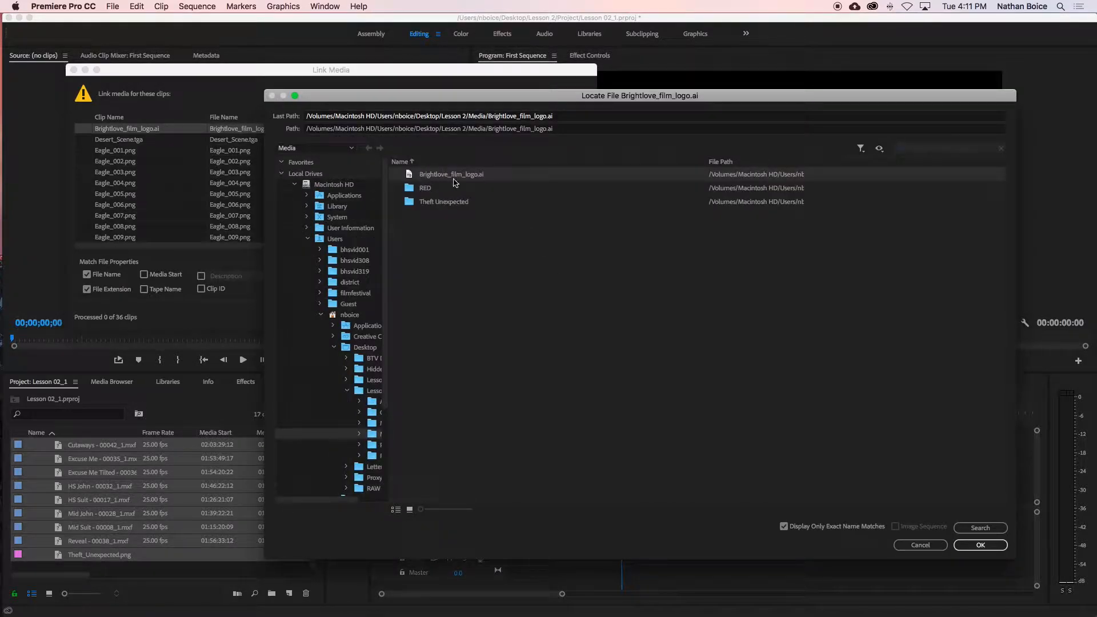
click(979, 545)
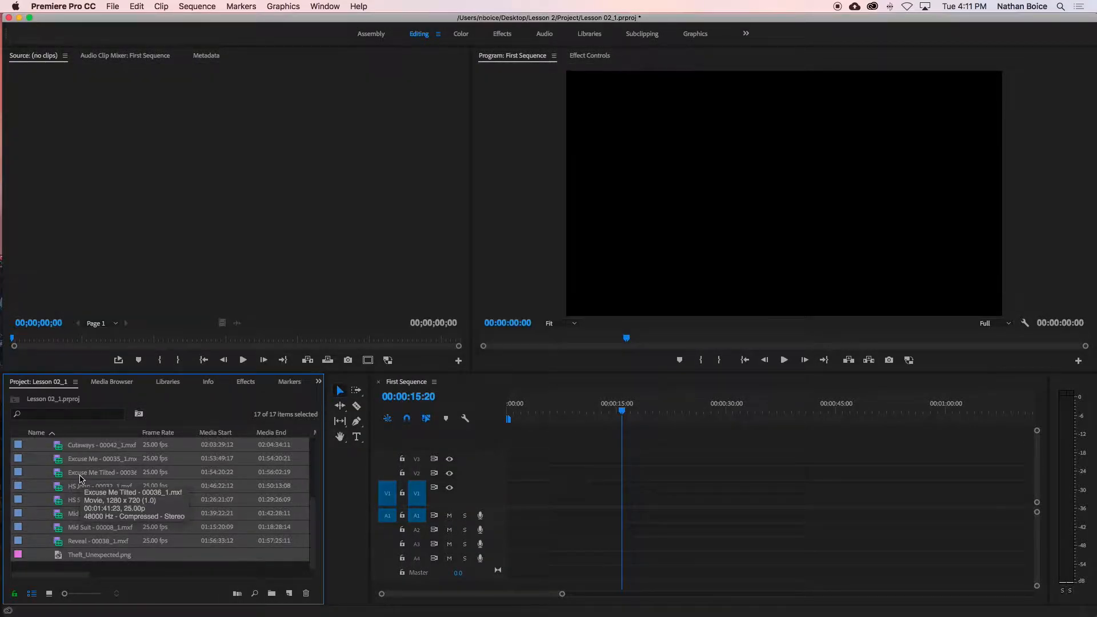
scroll(80, 478, up, 4)
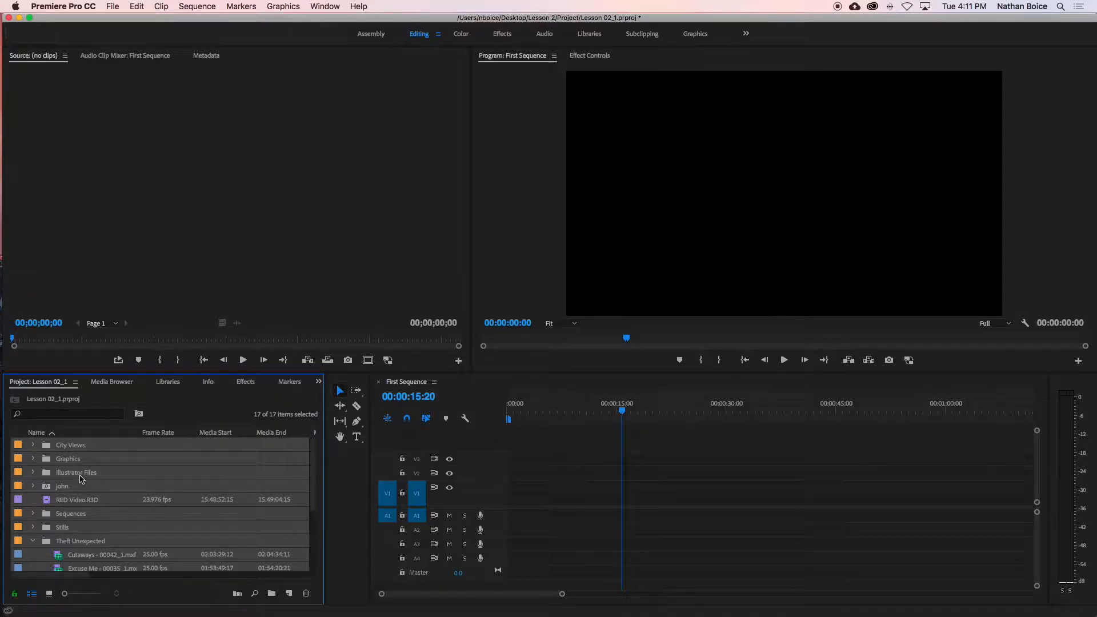
click(147, 486)
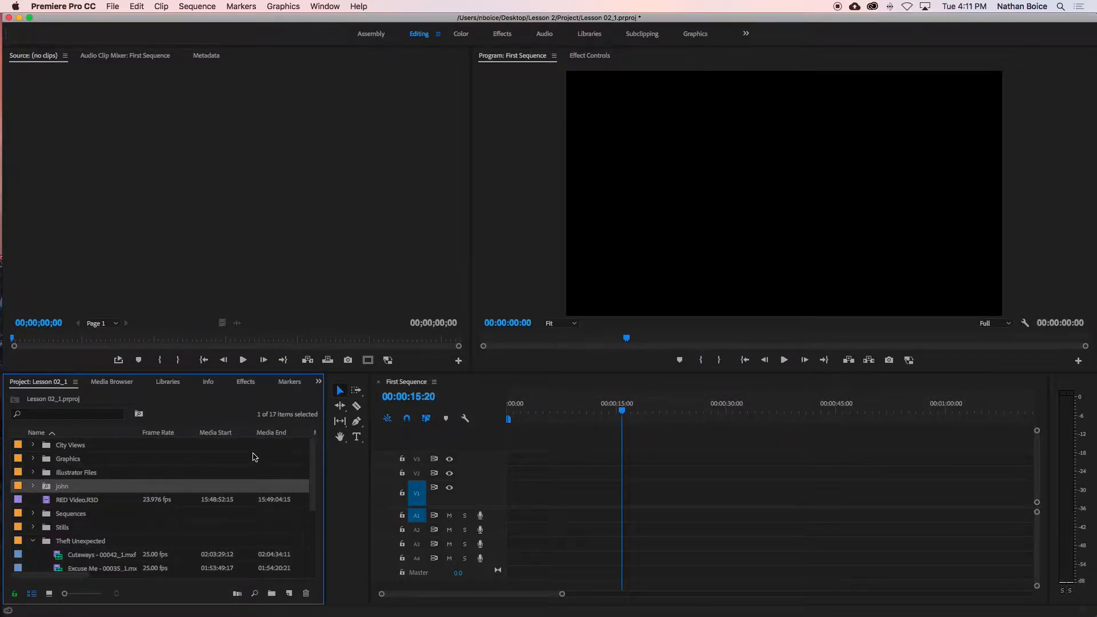